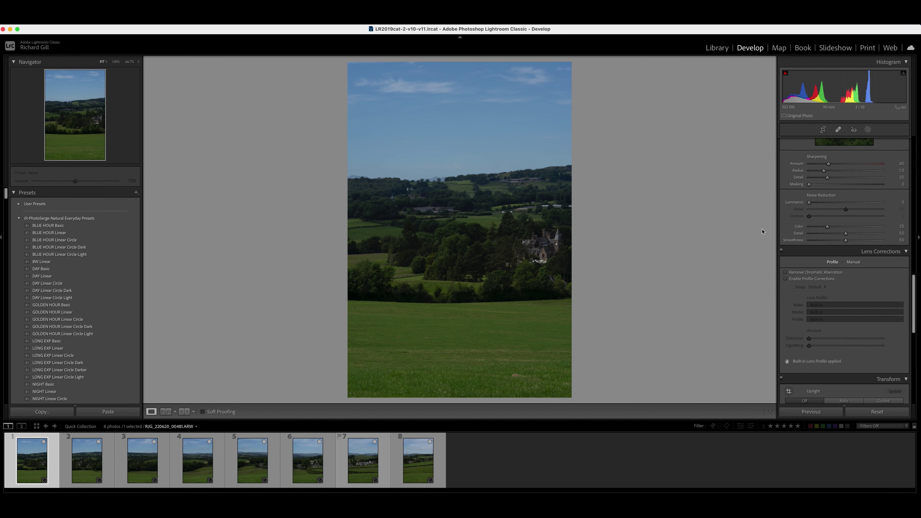
# - Set the first photo's sharpening Amount to 90 and Detail to 50
pyautogui.scroll(10, 820, 220)
pyautogui.scroll(-5, 820, 220)
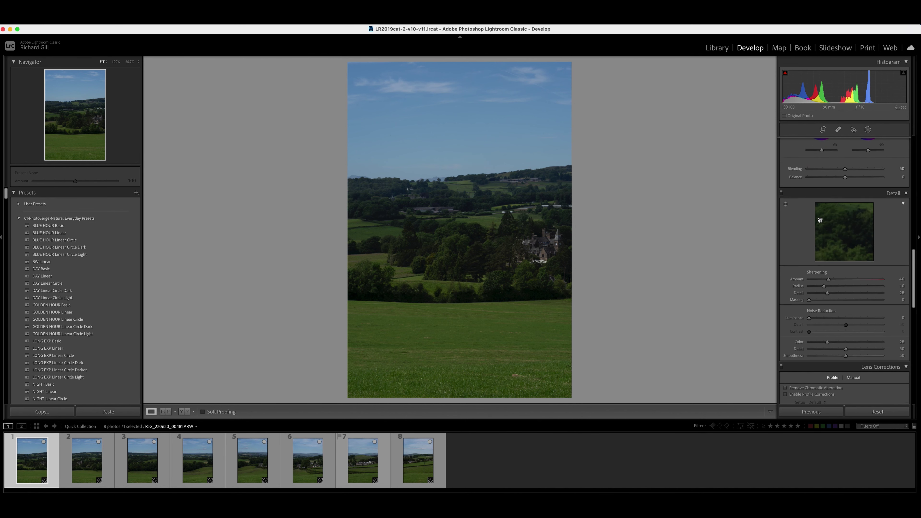
pyautogui.scroll(-3, 820, 218)
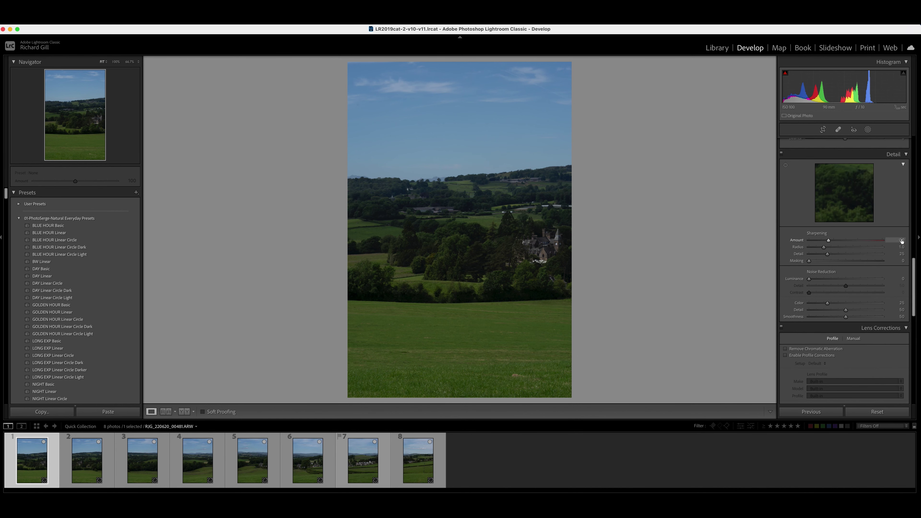
pyautogui.click(901, 241)
pyautogui.write('90')
pyautogui.click(895, 247)
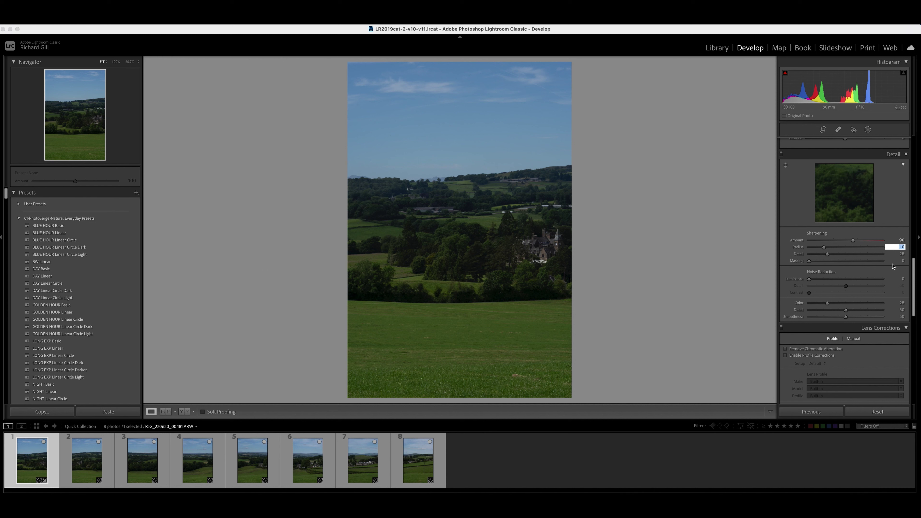
pyautogui.click(895, 253)
pyautogui.moveTo(830, 256); pyautogui.dragTo(848, 268)
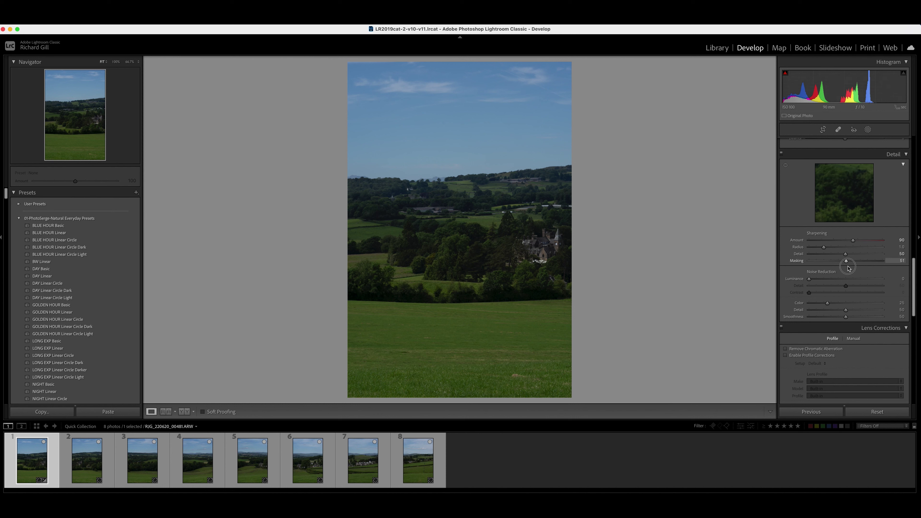
# - Raise sharpening Masking to 60 and enable lens profile corrections
pyautogui.moveTo(849, 268); pyautogui.dragTo(819, 282)
pyautogui.scroll(-3, 885, 328)
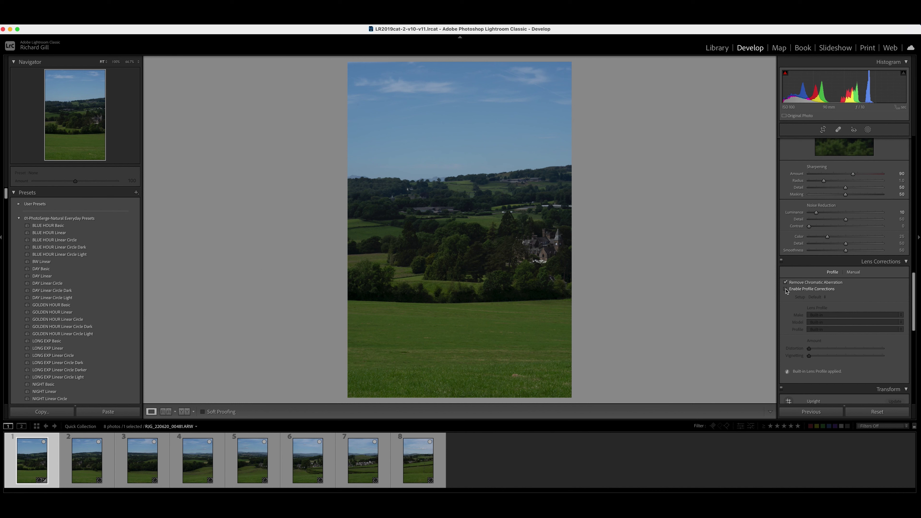
pyautogui.click(786, 288)
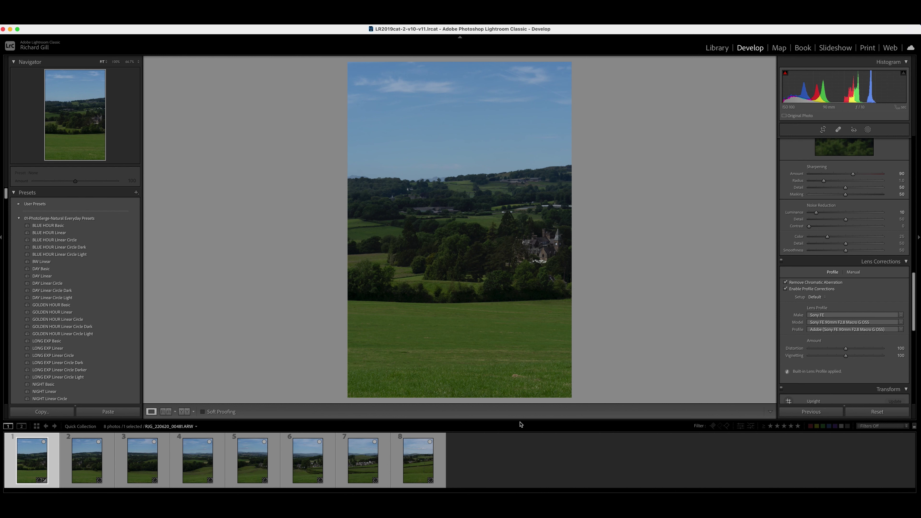
# - Sync only Treatment & Profile and Lens Corrections from the first photo to all eight photos
pyautogui.press('super+a')
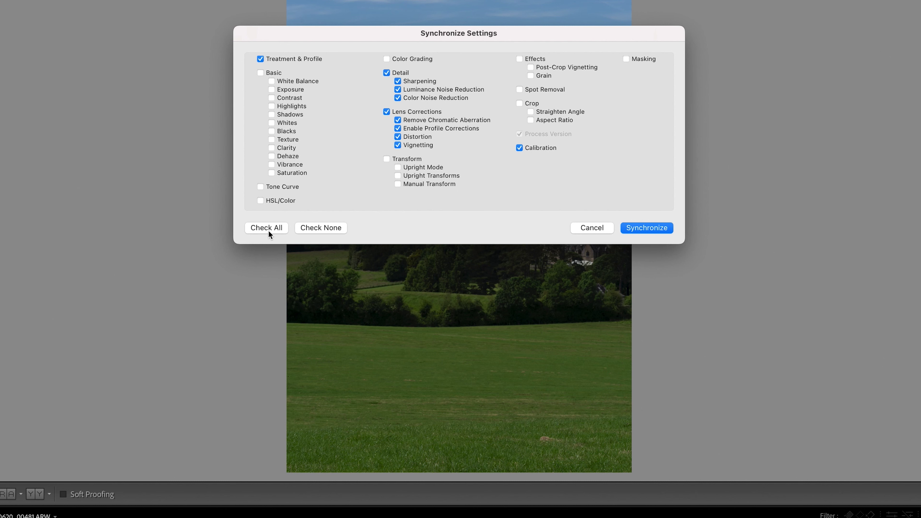
pyautogui.click(315, 227)
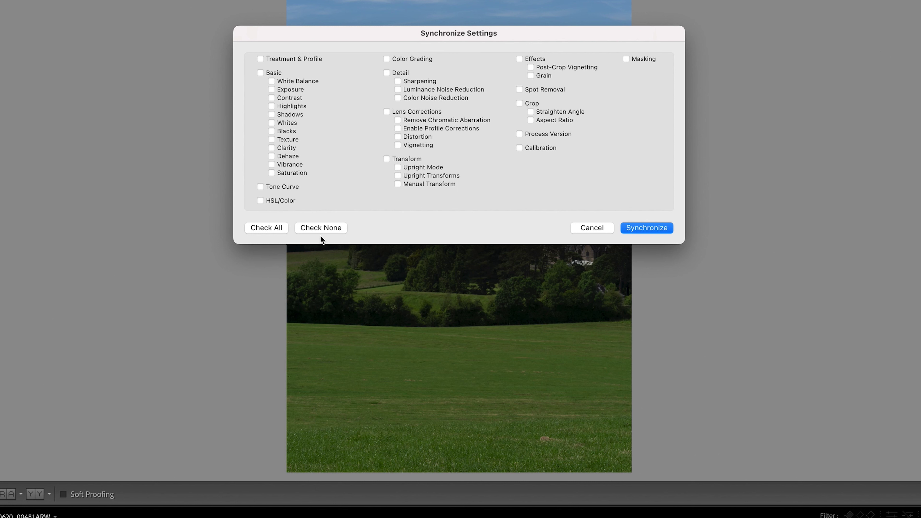
pyautogui.click(260, 59)
pyautogui.click(386, 112)
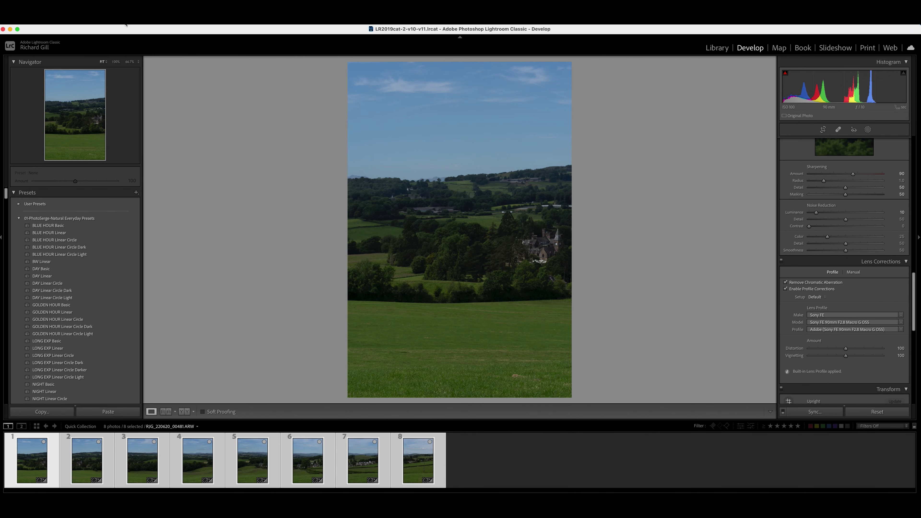
# - Start a Photo Merge > Panorama of the eight selected photos
pyautogui.click(125, 24)
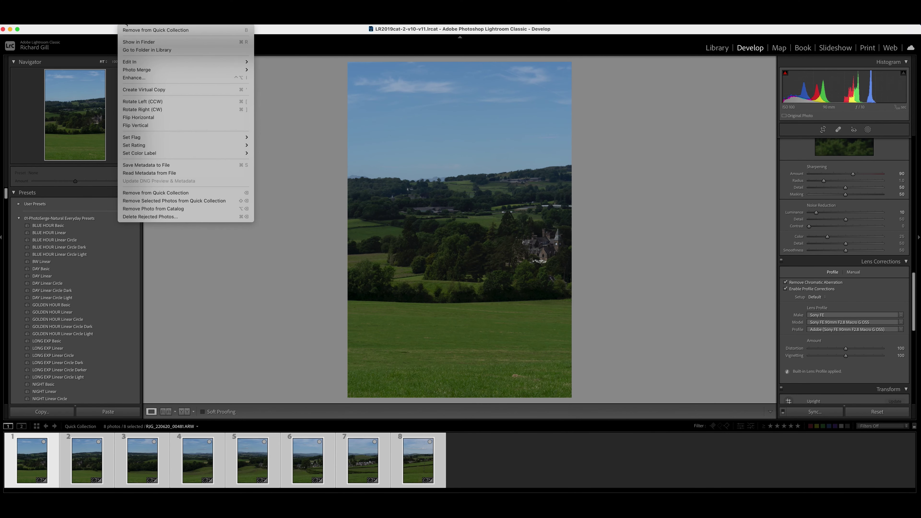
pyautogui.moveTo(154, 72)
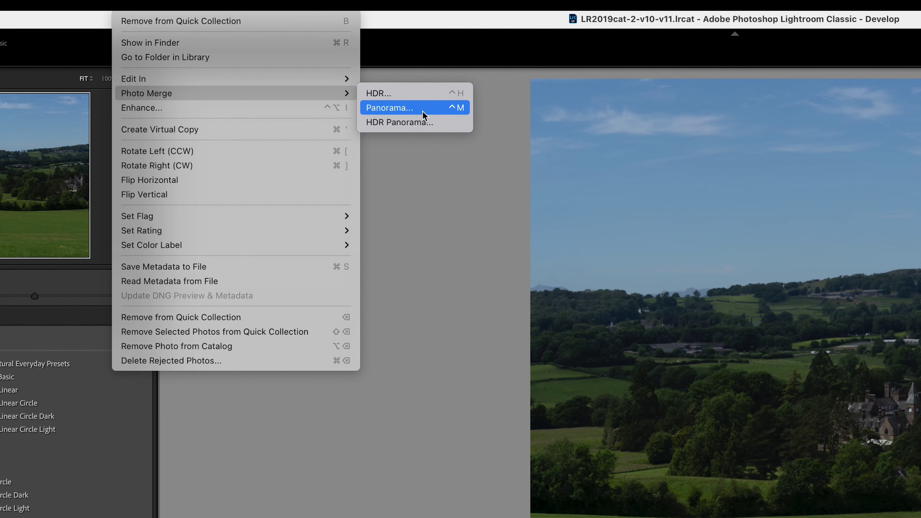
pyautogui.click(422, 111)
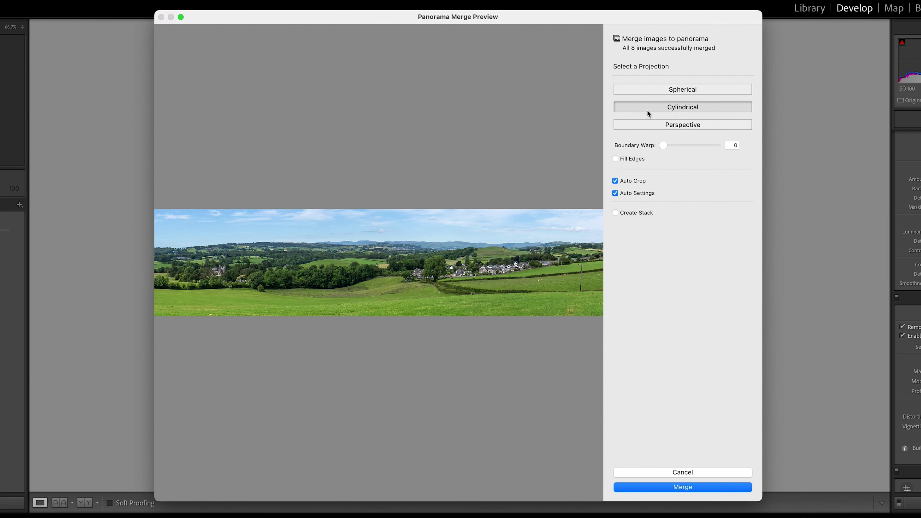
# - Compare Perspective and Spherical, then merge as Cylindrical with Fill Edges
pyautogui.click(650, 125)
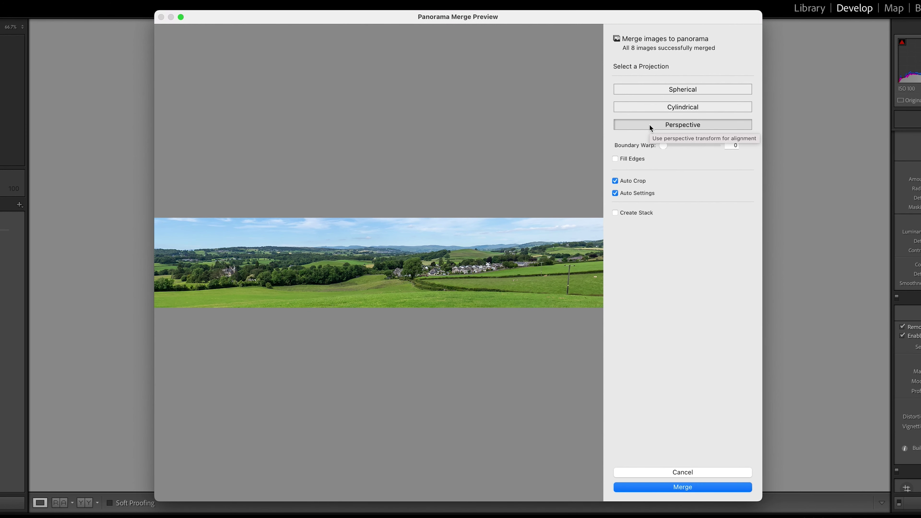
pyautogui.click(665, 93)
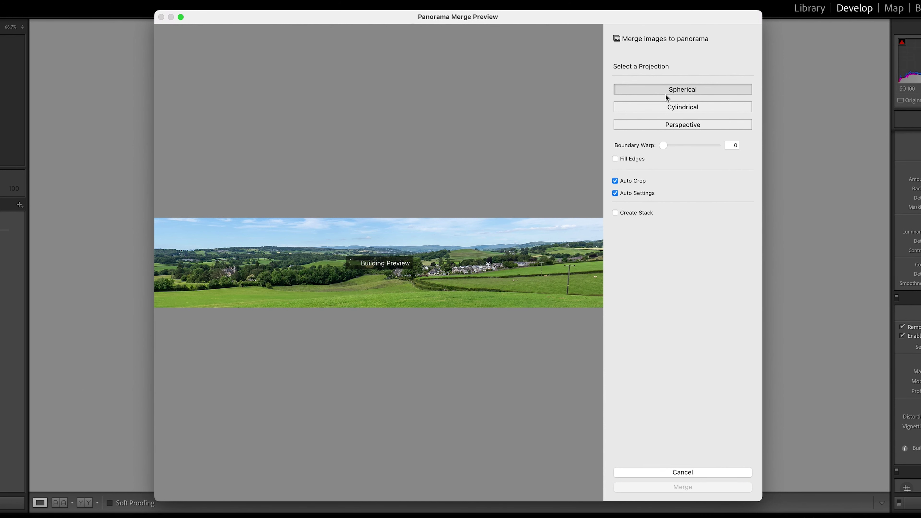
pyautogui.click(678, 107)
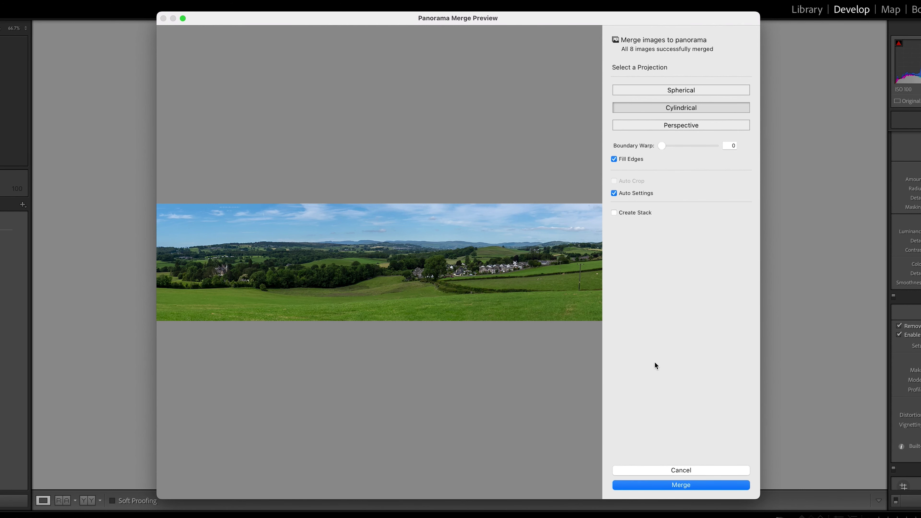
pyautogui.click(647, 484)
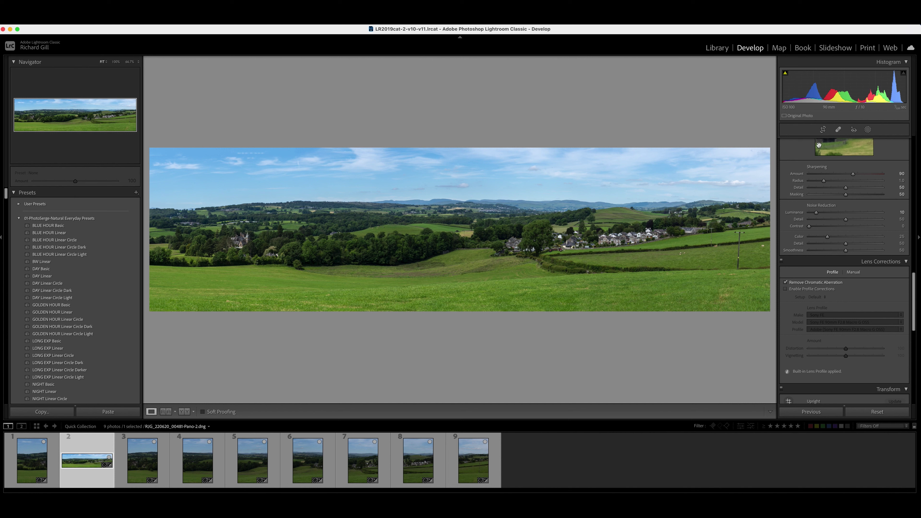
# - Pull Highlights to -100 and raise Whites to +57 just short of clipping
pyautogui.scroll(-1, 858, 254)
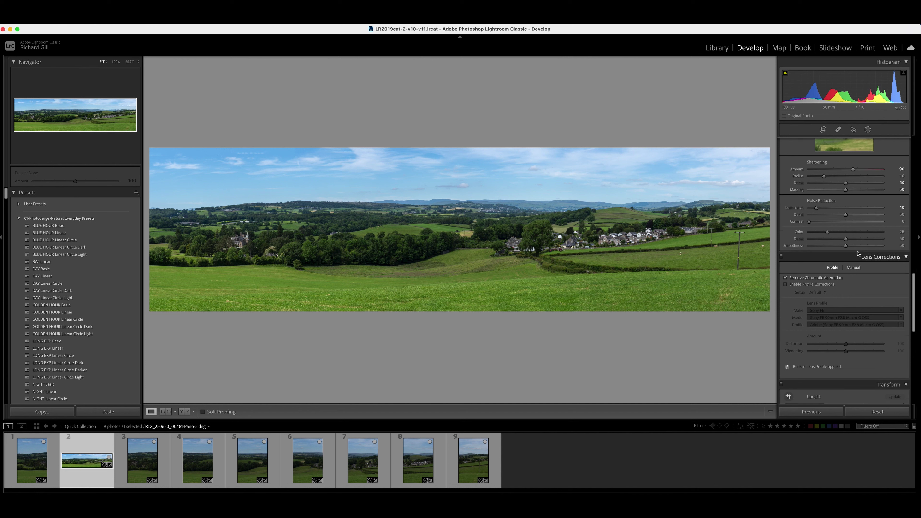
pyautogui.scroll(15, 858, 254)
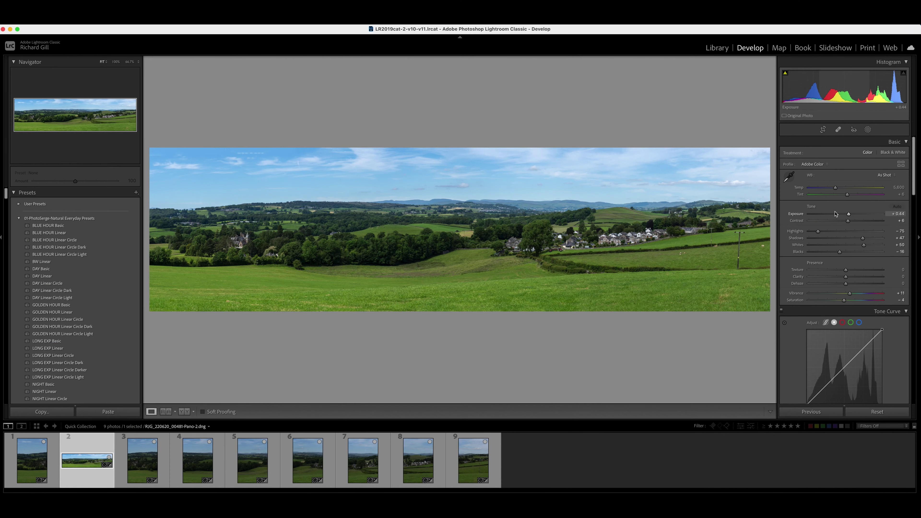
pyautogui.moveTo(818, 231); pyautogui.dragTo(805, 235)
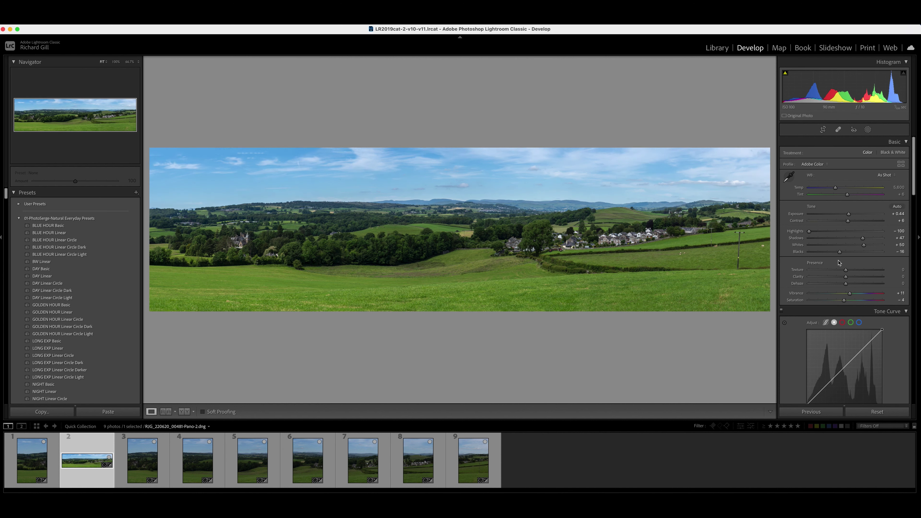
pyautogui.click(865, 246)
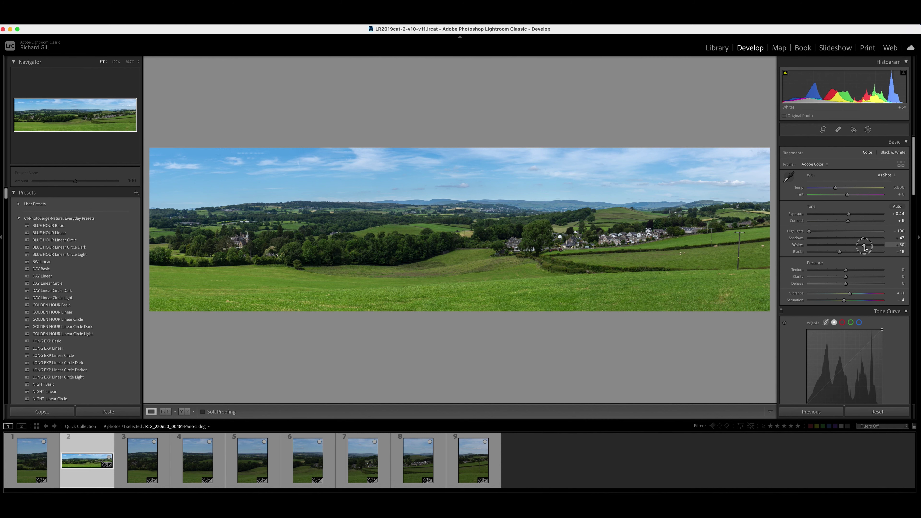
pyautogui.press('alt')
pyautogui.moveTo(865, 248); pyautogui.dragTo(837, 255)
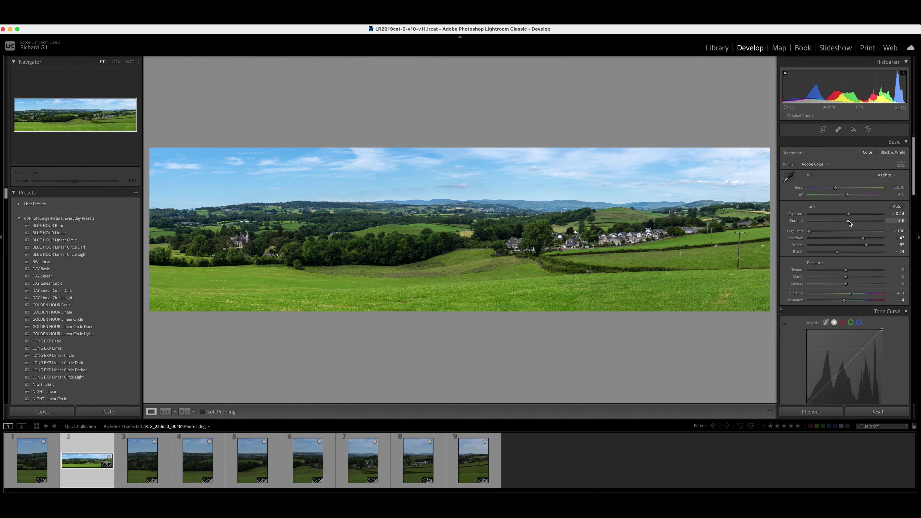
# - Add Contrast +30 and Dehaze +10 to the panorama
pyautogui.moveTo(849, 223); pyautogui.dragTo(857, 226)
pyautogui.scroll(-1, 842, 277)
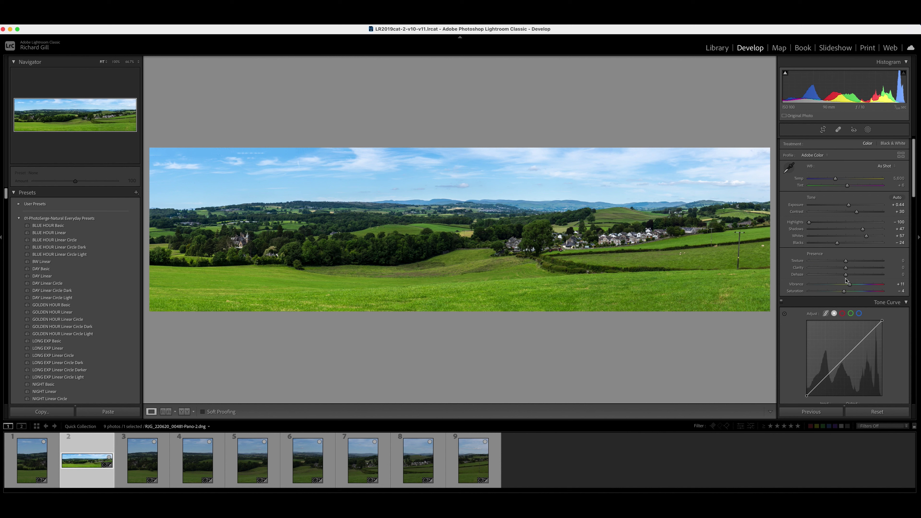
pyautogui.moveTo(846, 275); pyautogui.dragTo(853, 276)
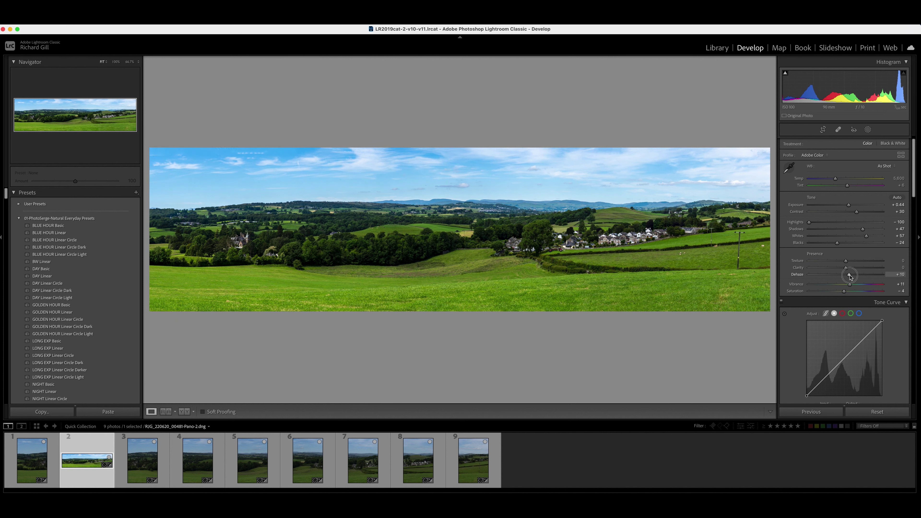
pyautogui.moveTo(850, 276); pyautogui.dragTo(850, 278)
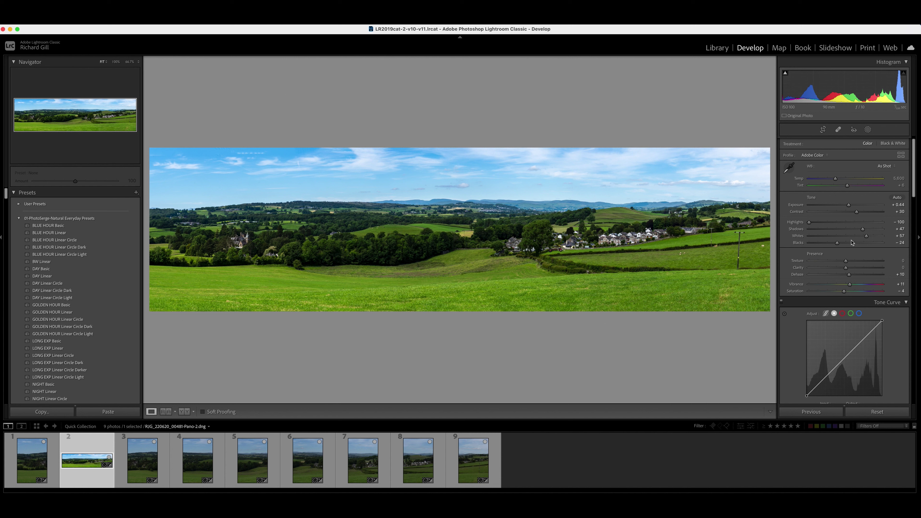
# - Lift Shadows to +88 and reduce Vibrance to +1
pyautogui.moveTo(864, 231); pyautogui.dragTo(880, 234)
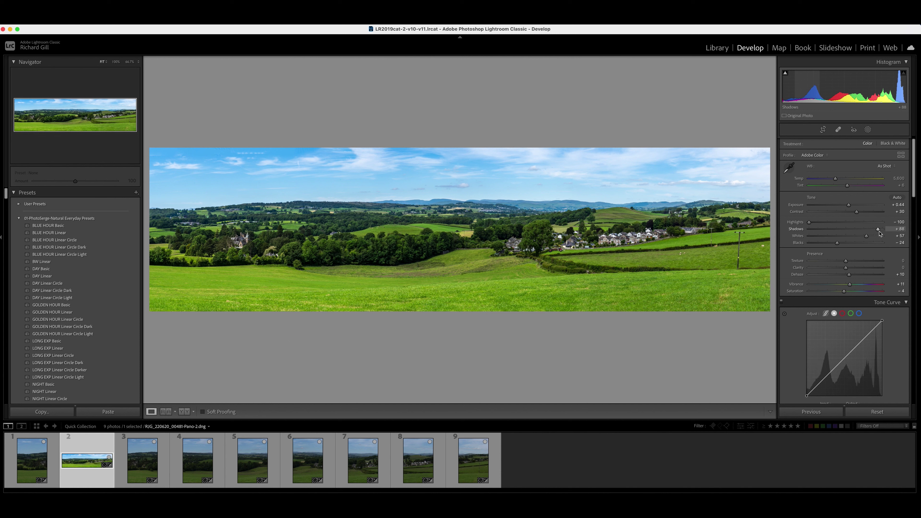
pyautogui.scroll(-3, 833, 273)
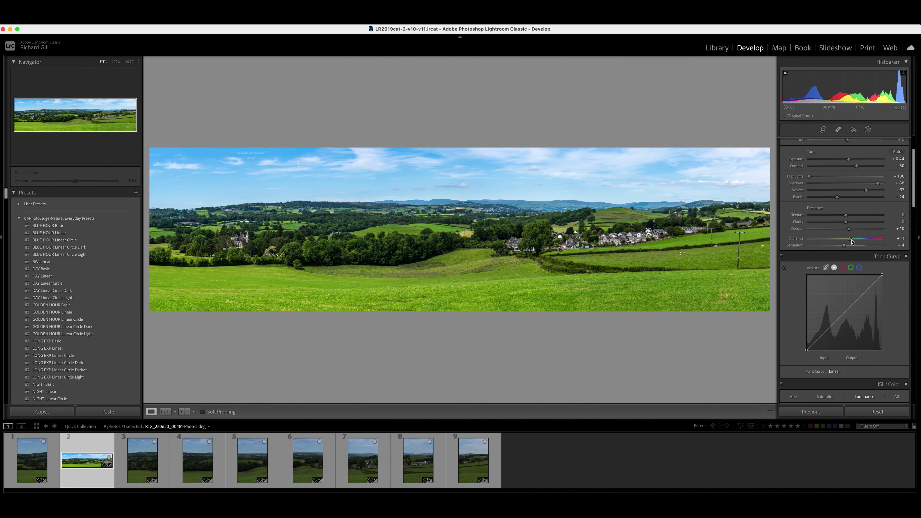
pyautogui.moveTo(850, 239); pyautogui.dragTo(847, 241)
pyautogui.scroll(-5, 835, 258)
# - Apply the Medium Contrast point curve and a slight negative post-crop vignette
pyautogui.click(838, 280)
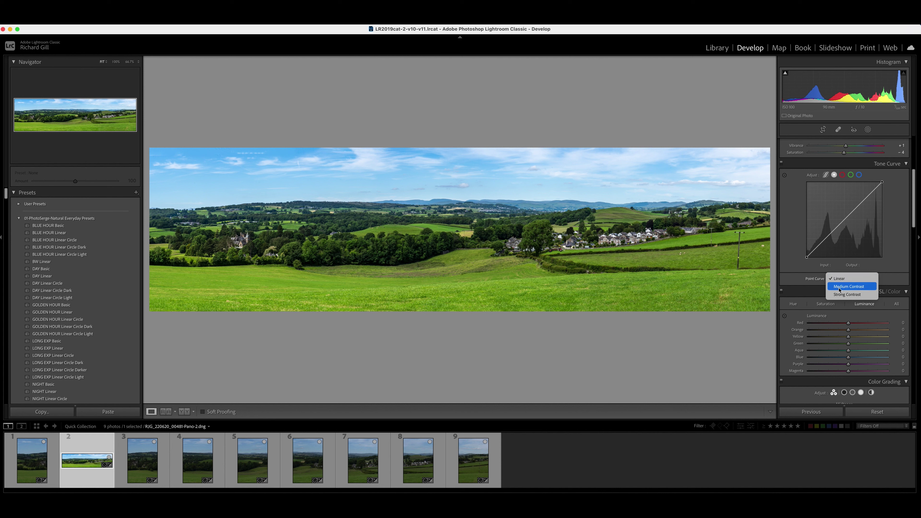
pyautogui.click(839, 287)
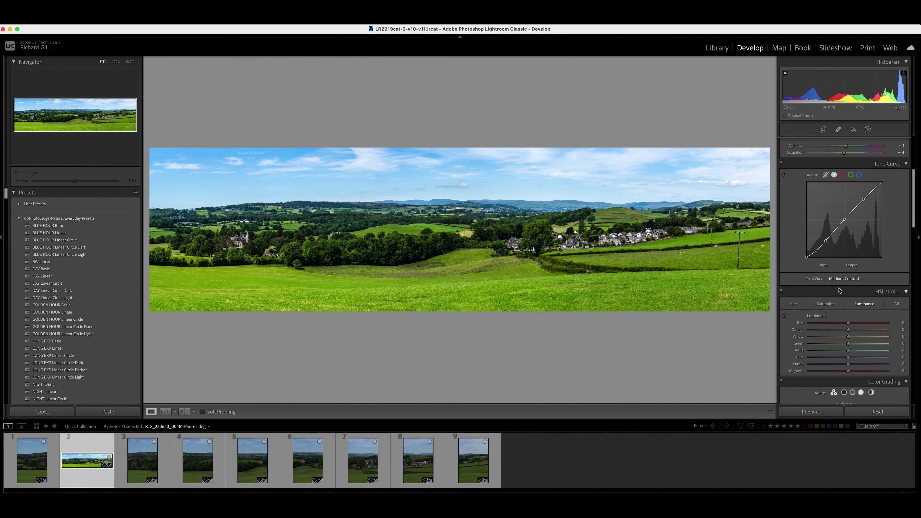
pyautogui.scroll(-15, 849, 319)
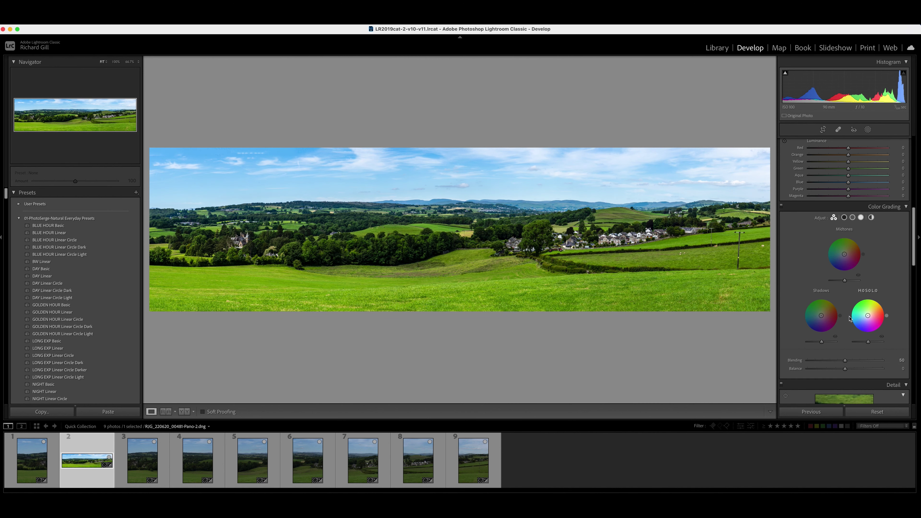
pyautogui.scroll(-12, 849, 317)
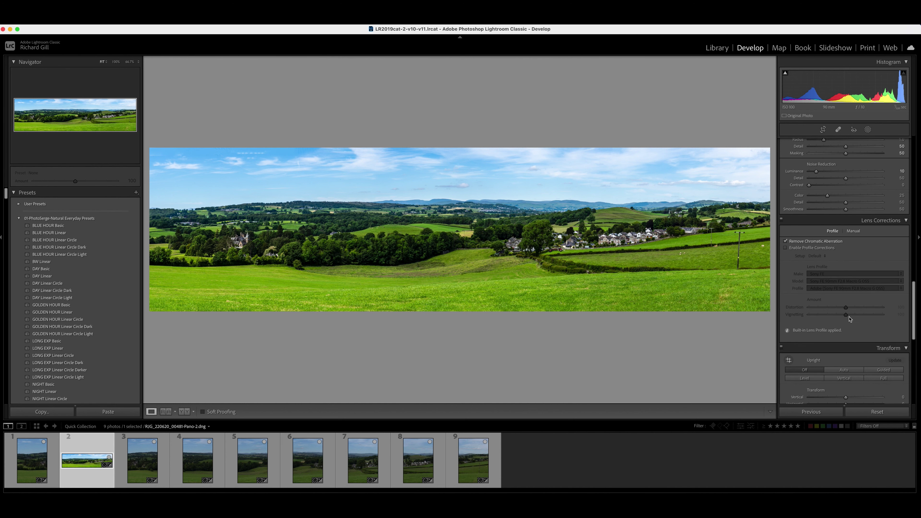
pyautogui.scroll(3, 850, 318)
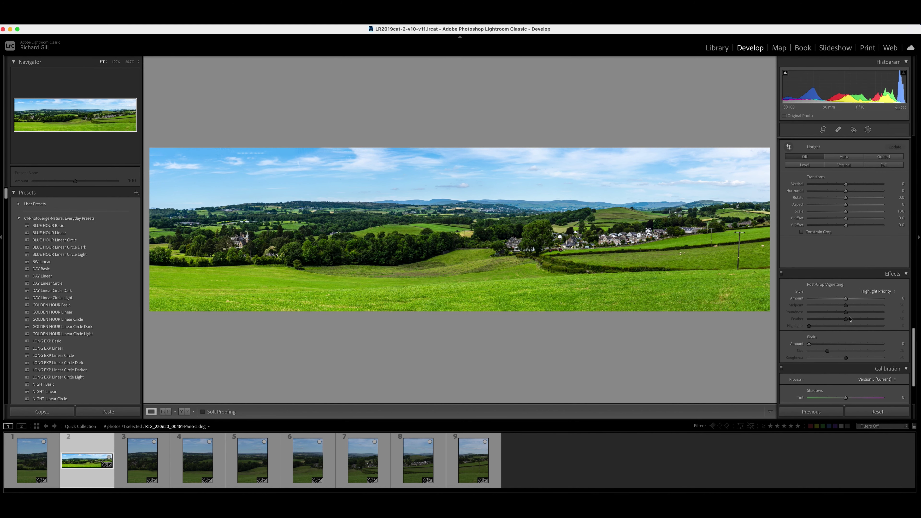
pyautogui.scroll(-5, 849, 319)
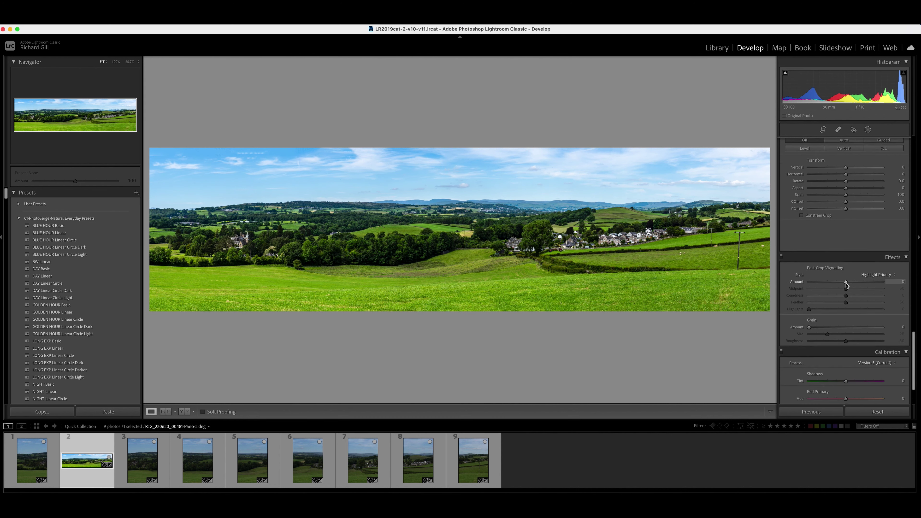
pyautogui.moveTo(846, 283); pyautogui.dragTo(843, 285)
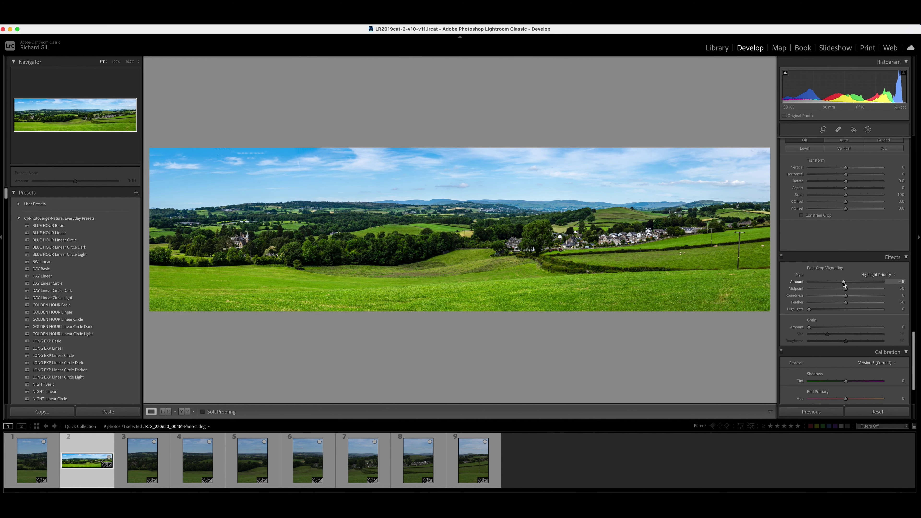
# - Trim the panorama's crop box slightly inward from the right edge
pyautogui.click(822, 130)
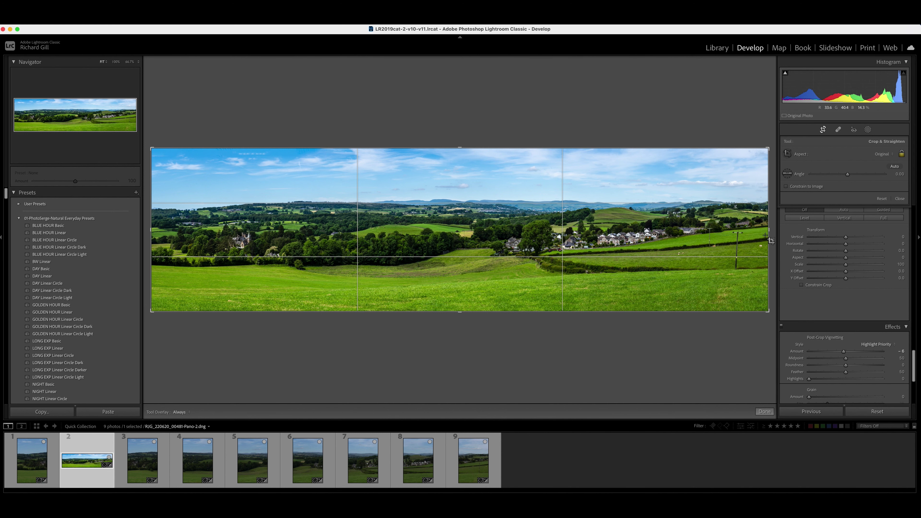
pyautogui.moveTo(769, 232); pyautogui.dragTo(757, 233)
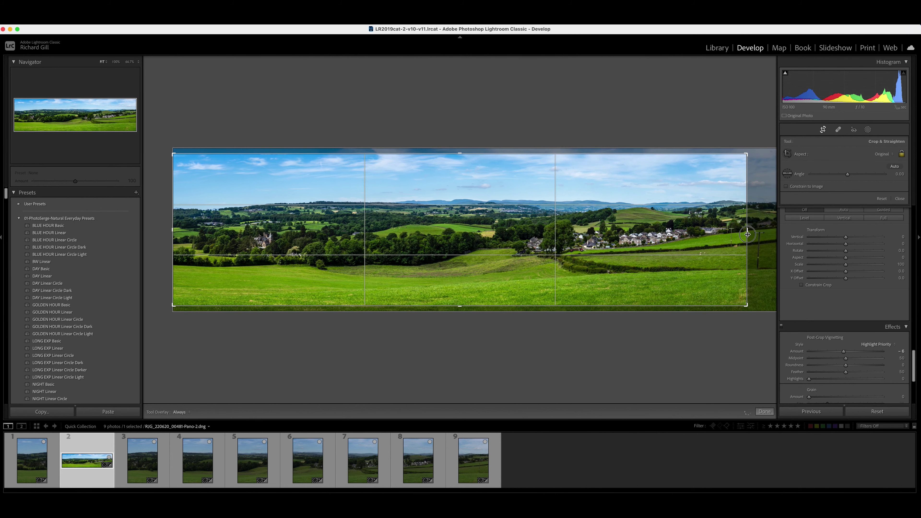